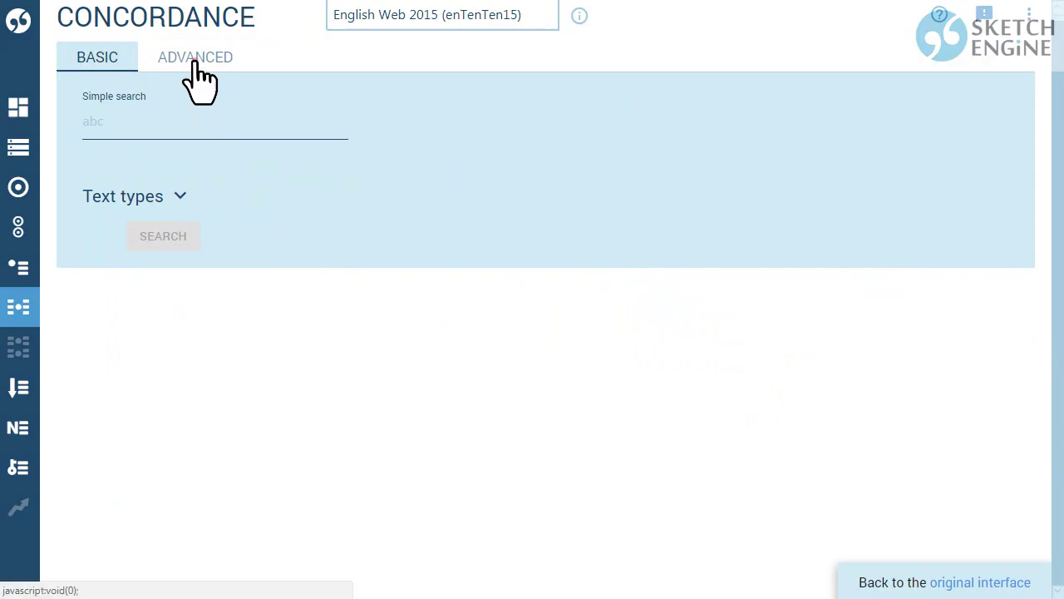
- In the advanced CQL form, enter the query [lemma="mind"][][lemma="business"]
left_click(195, 61)
left_click(189, 321)
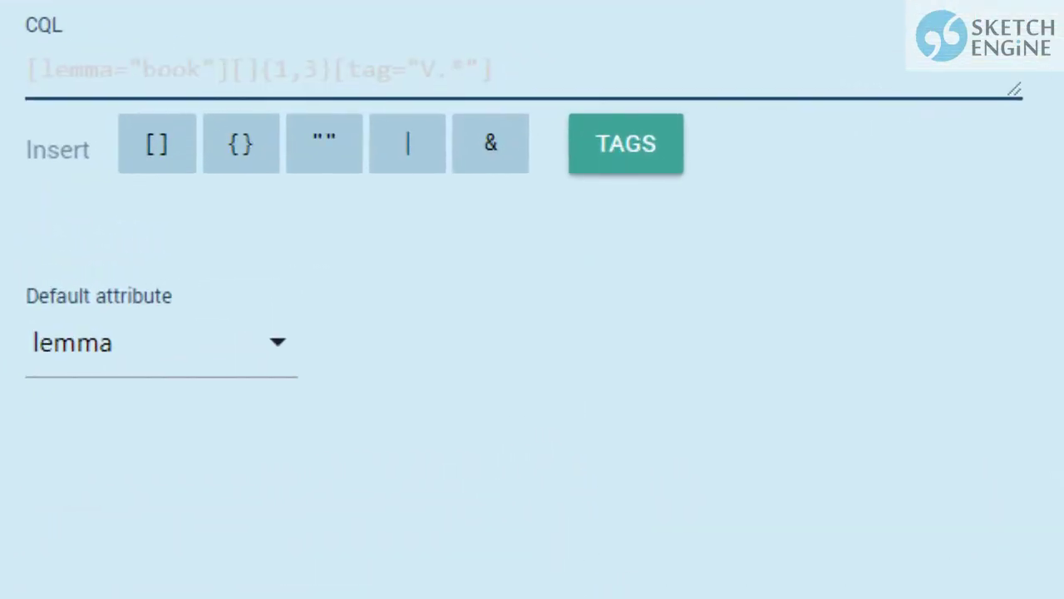
type("[][][")
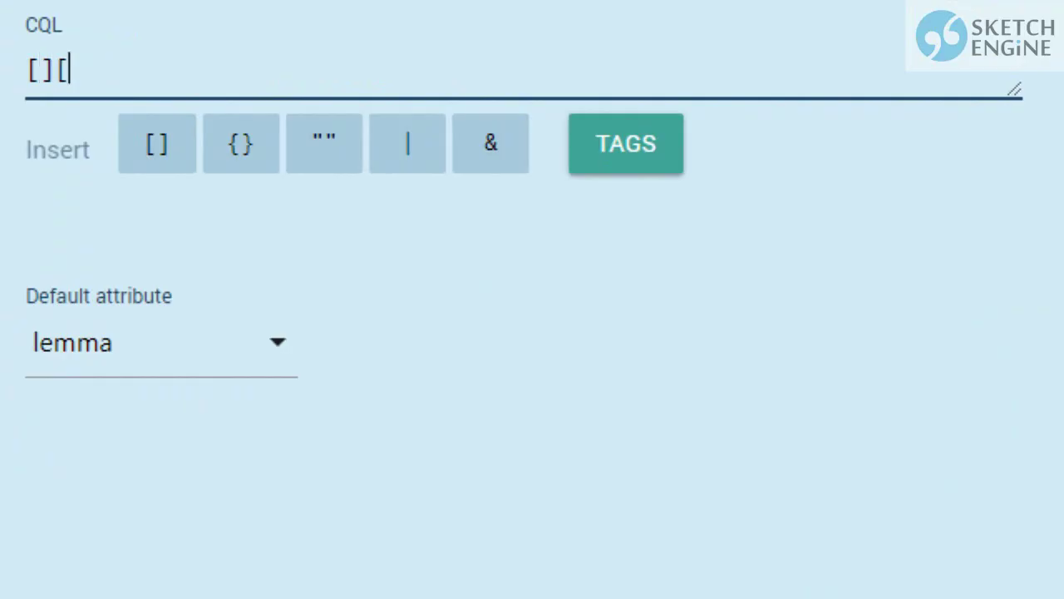
type("]")
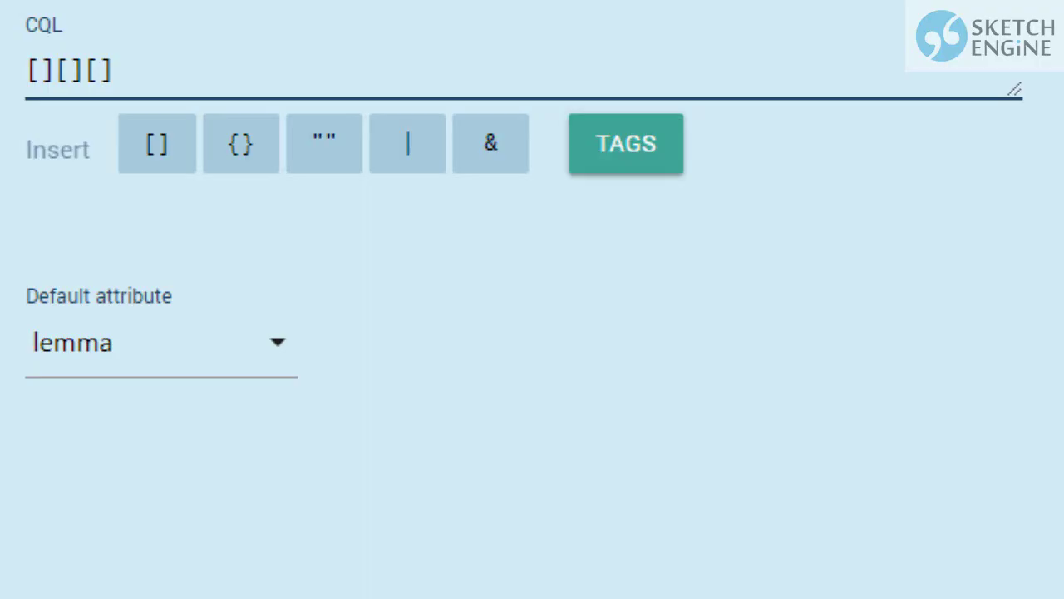
key("Left")
key("Left")
key("Left")
key("Left")
key("Left")
type("wor")
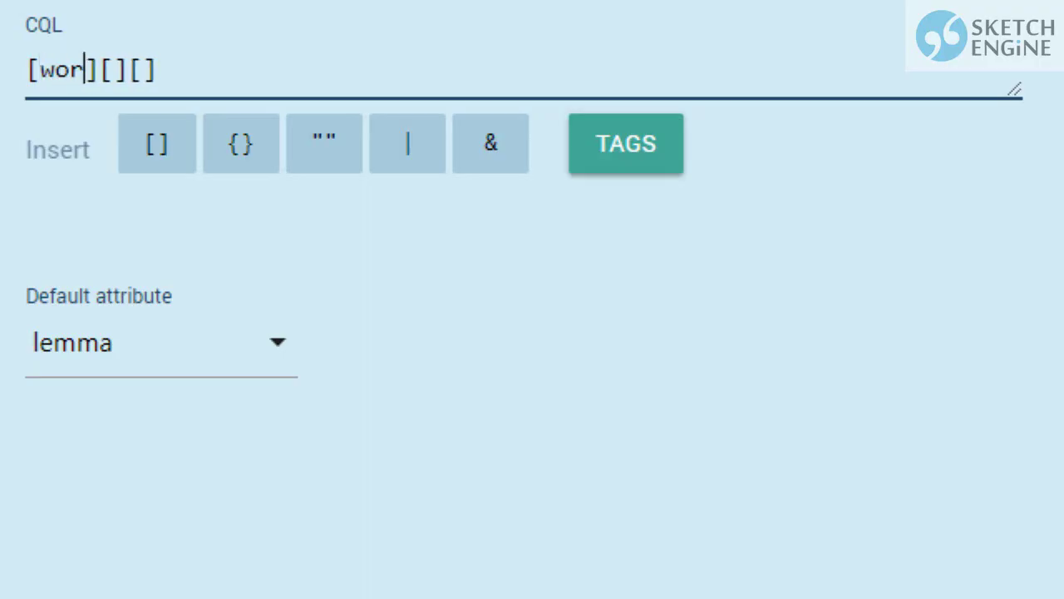
type("d=\"min")
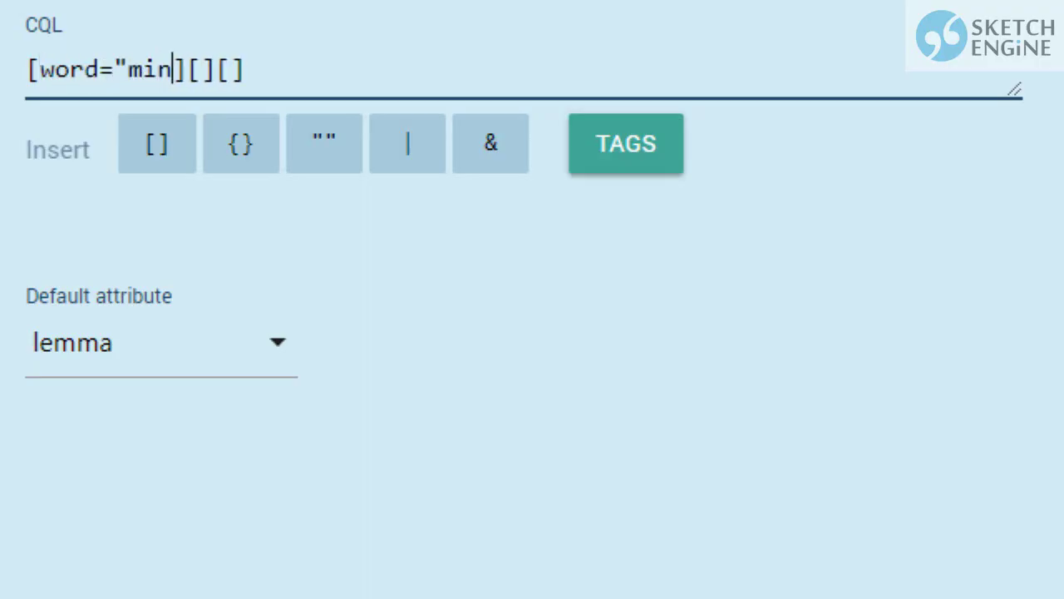
type("d\"")
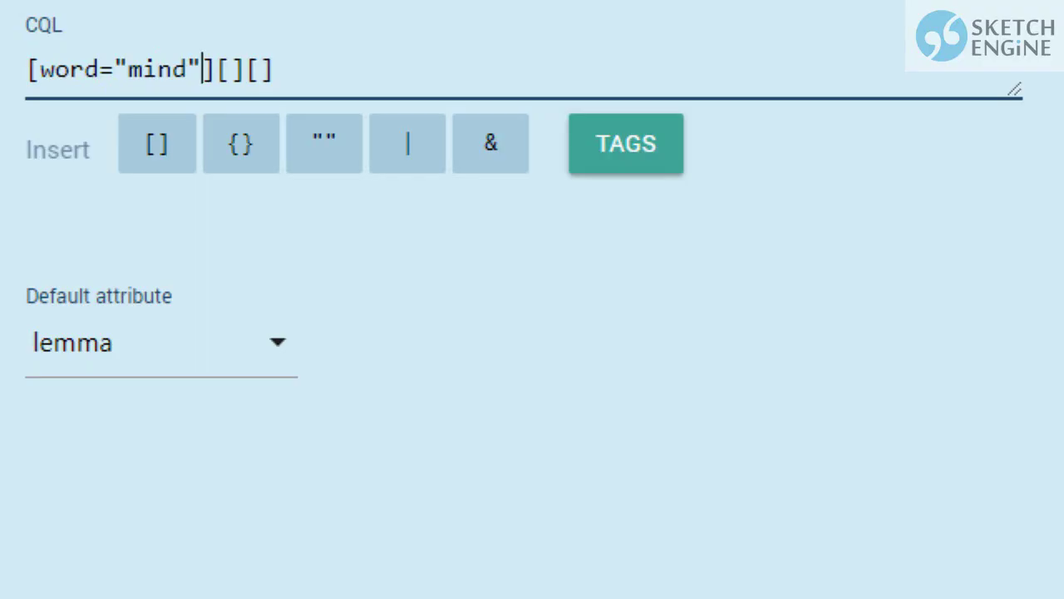
key("Left")
key("Left")
key("Left")
key("Left")
key("Left")
key("Left")
key("Left")
key("BackSpace")
key("BackSpace")
key("BackSpace")
key("BackSpace")
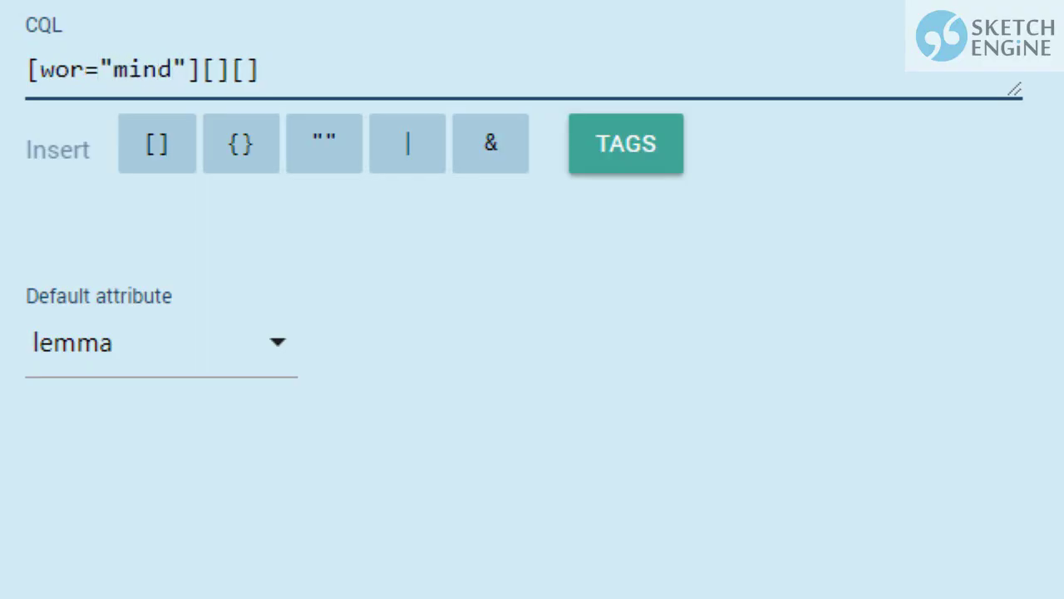
type("lemma")
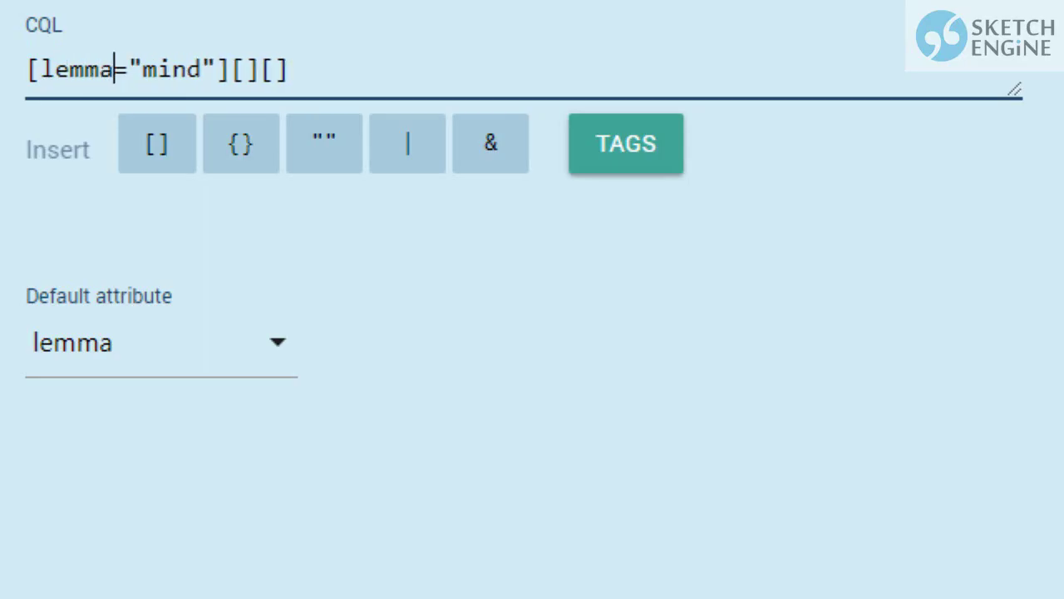
key("Right")
left_click(229, 69)
key("Right")
key("Right")
key("Right")
type("lemma=\"business\"")
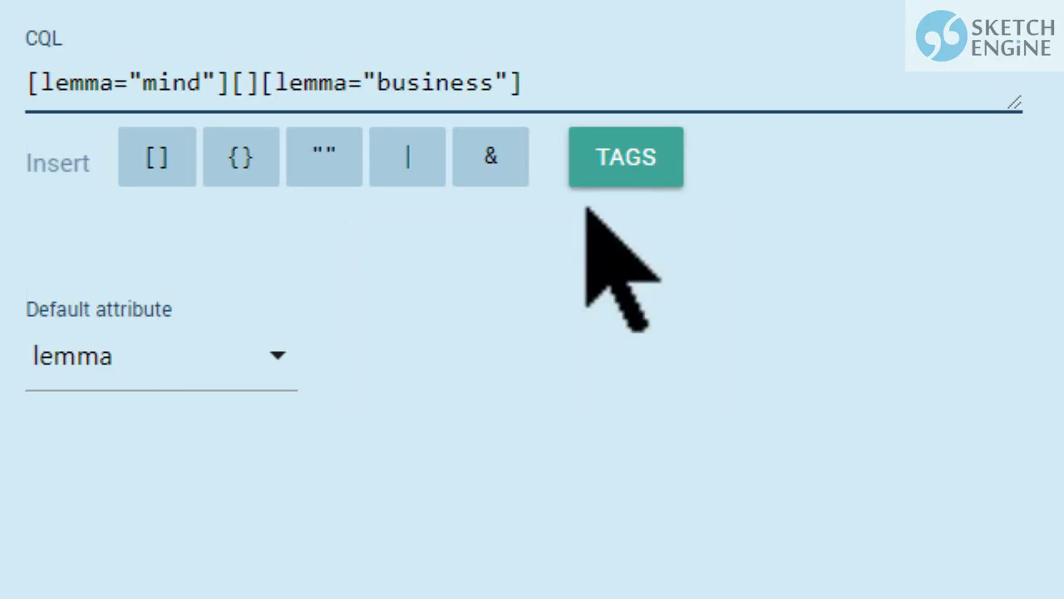
- Add spacing so the query reads [lemma="mind"] [] [ lemma="business" ]
key("Left")
key("Left")
key("Left")
key("Left")
key("Left")
key("Left")
key("Left")
key("Left")
key("Left")
key("Left")
key("Left")
key("Left")
key("Left")
key("Left")
key("Left")
key("Left")
key("Left")
key("Left")
key("Left")
key("Left")
key("Left")
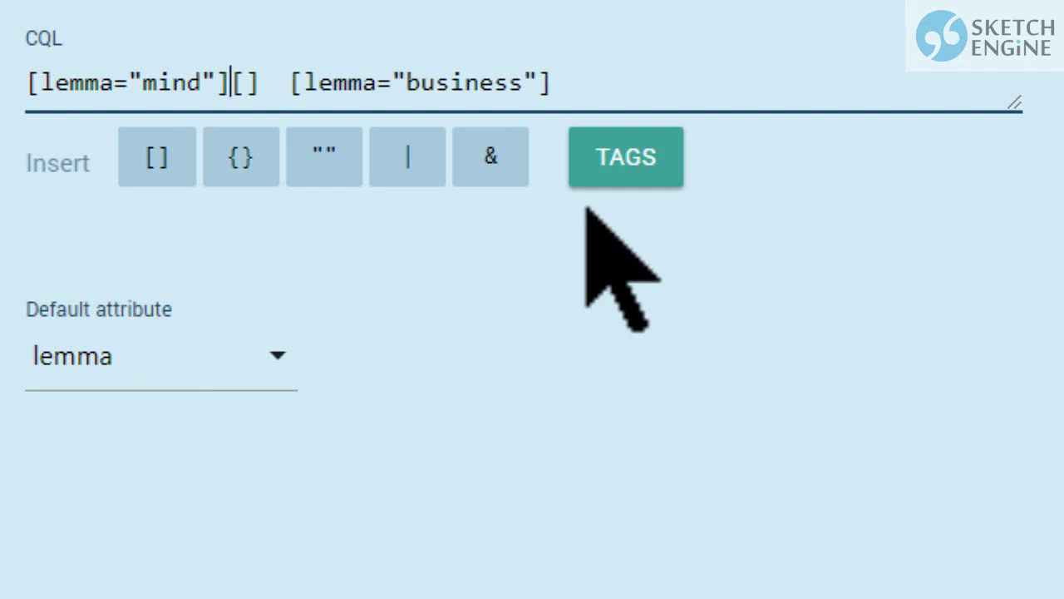
key("Right")
key("Right")
key("Right")
key("Right")
key("Right")
key("Right")
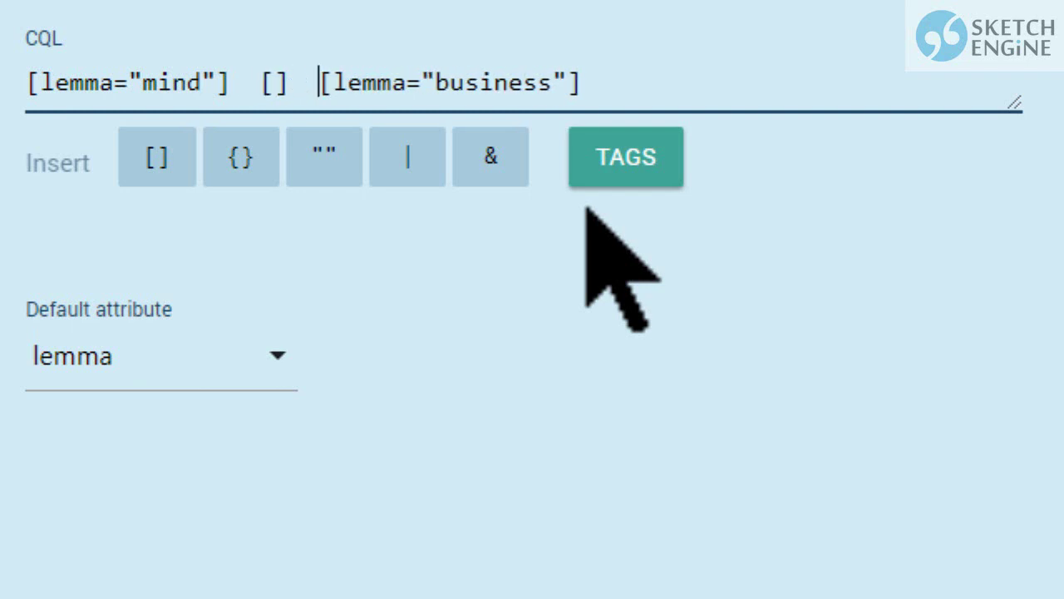
key("Right")
key("Right")
key("Right")
key("Right")
key("Right")
key("Right")
key("Right")
key("Right")
key("Right")
key("Right")
key("Right")
key("Right")
key("Right")
key("Right")
key("Right")
key("Right")
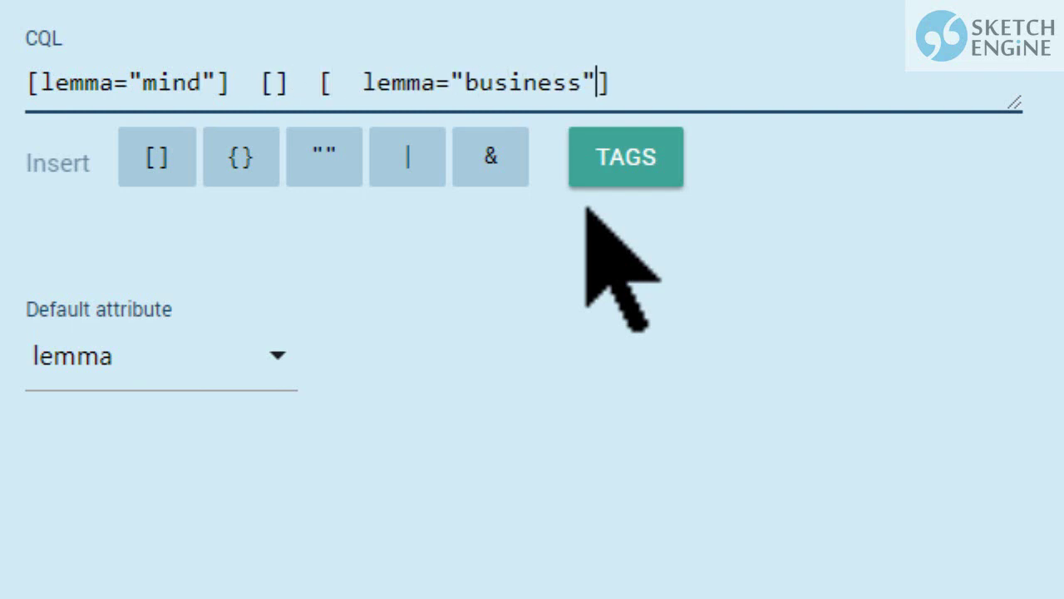
key("Left")
key("Left")
key("Left")
key("Left")
key("Left")
key("Left")
key("Left")
key("Left")
key("Left")
key("Left")
key("Left")
key("Left")
key("Left")
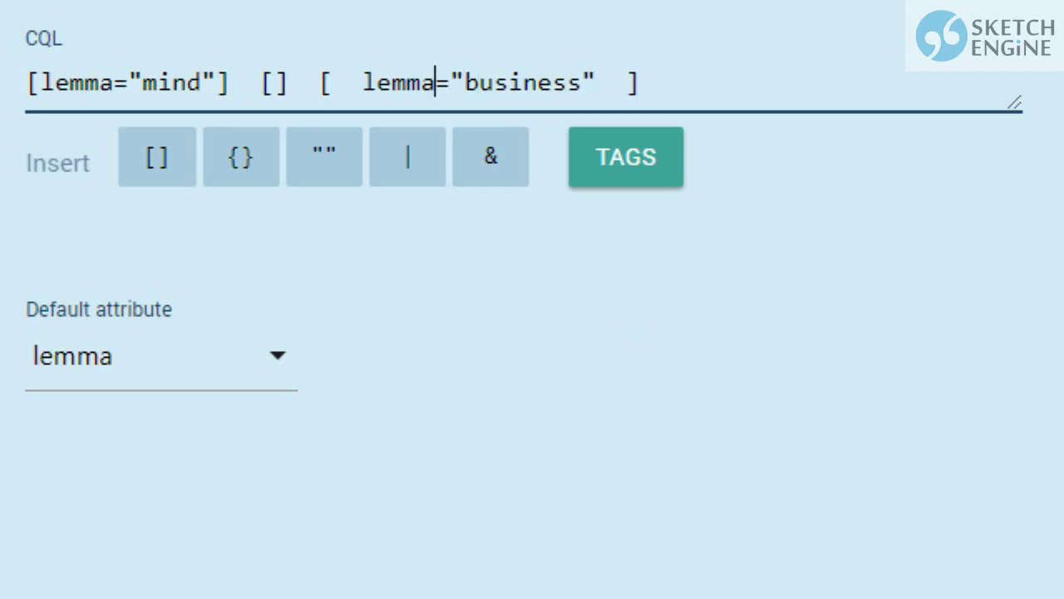
key("Right")
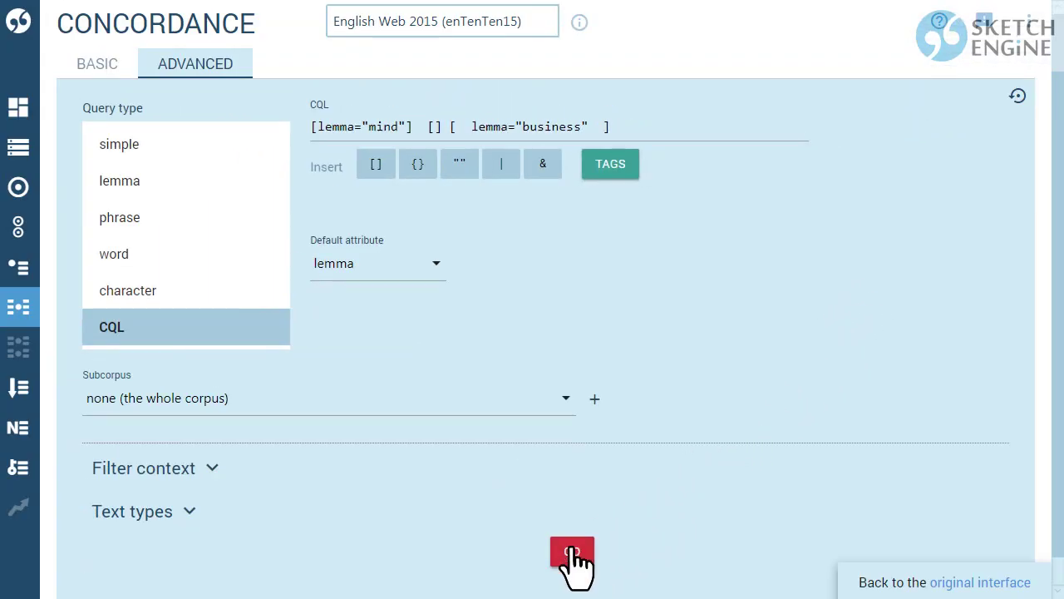
- Run the spaced-out mind … business CQL query on enTenTen15
left_click(572, 550)
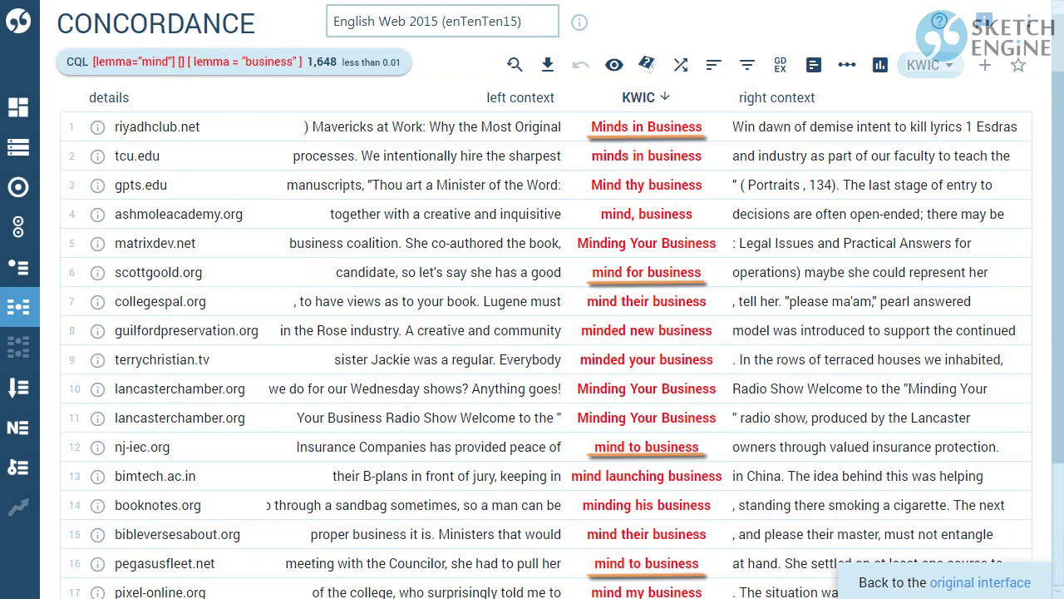
- Exclude noun uses of mind by adding & tag!="N.*" to the first token
left_click(515, 64)
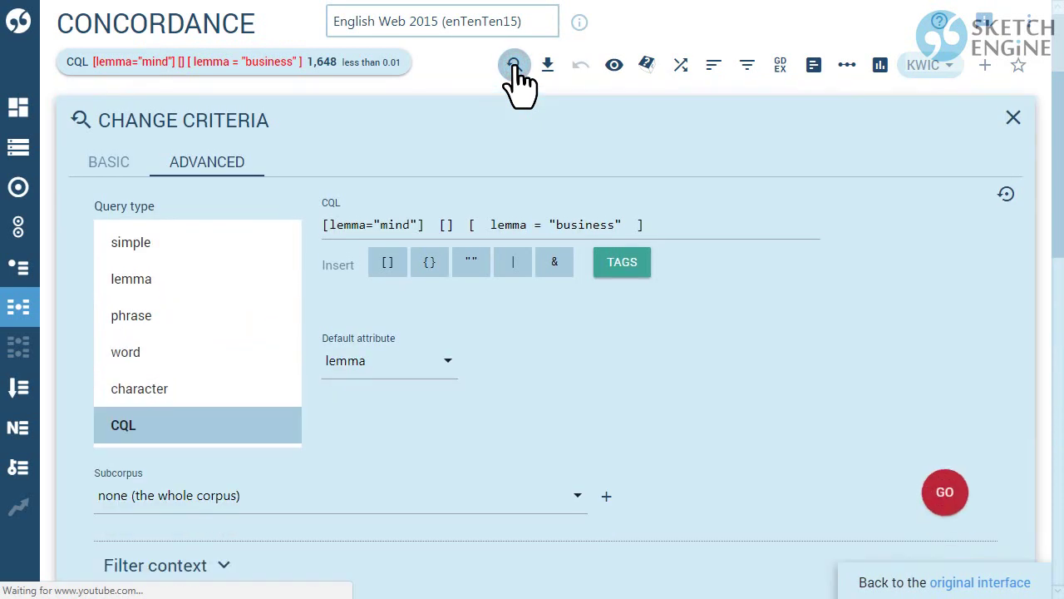
left_click(417, 225)
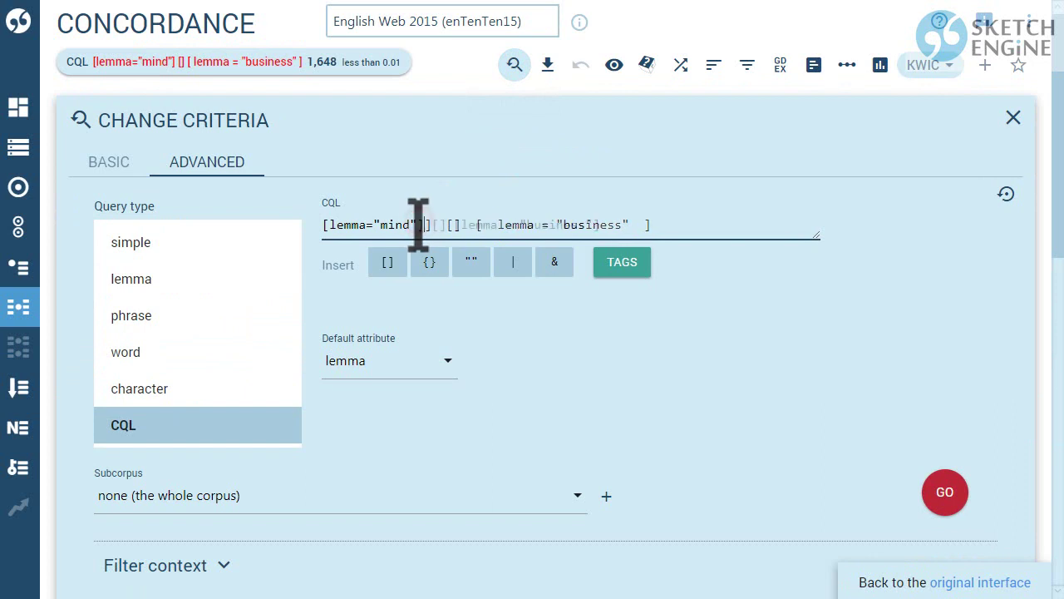
type("& tag=\"")
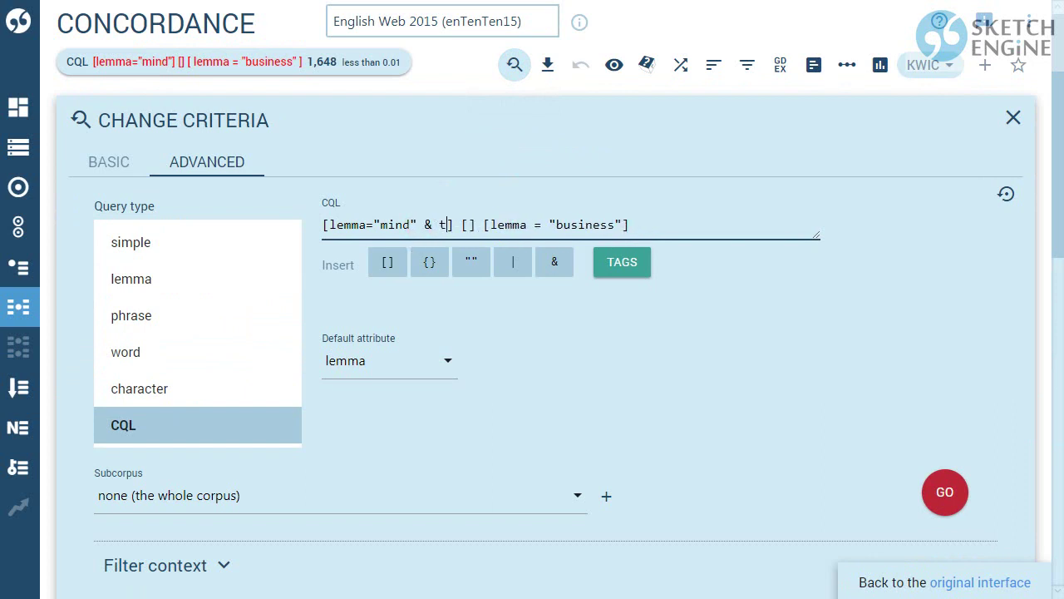
type("\"")
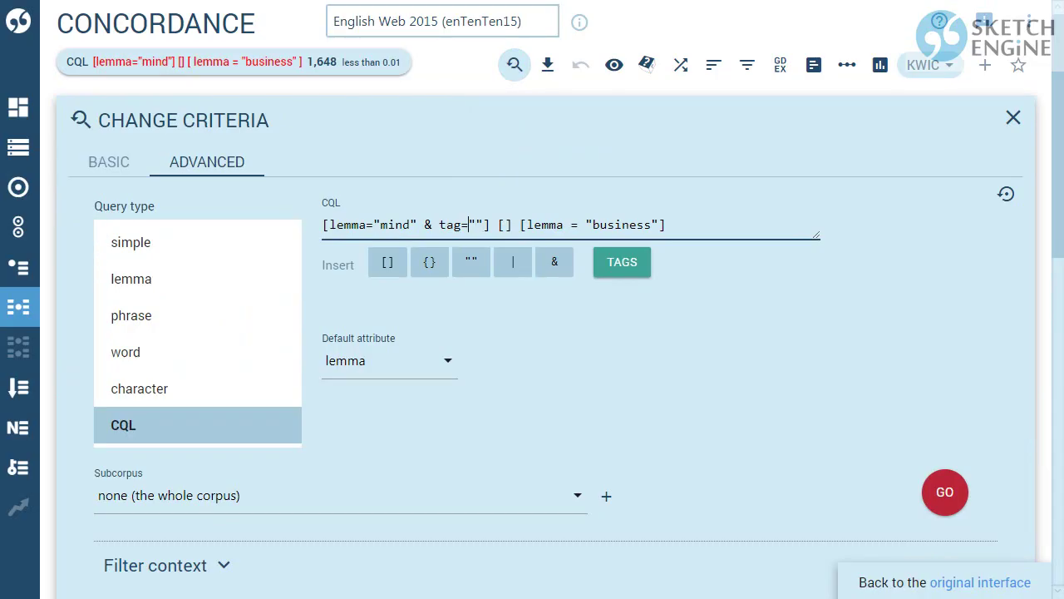
type("!")
key("Right")
key("Right")
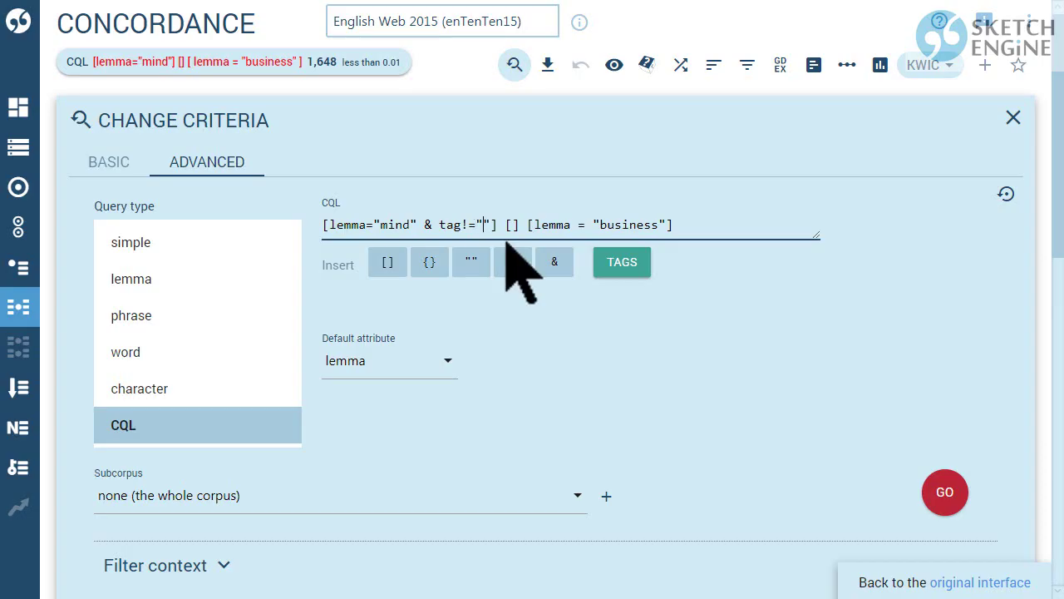
left_click(613, 264)
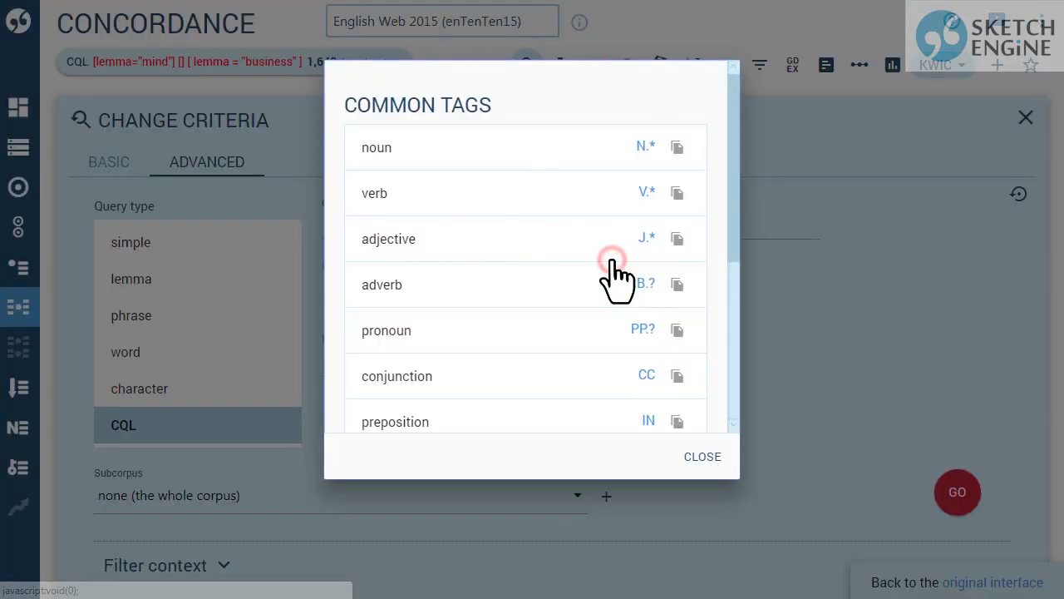
left_click(562, 143)
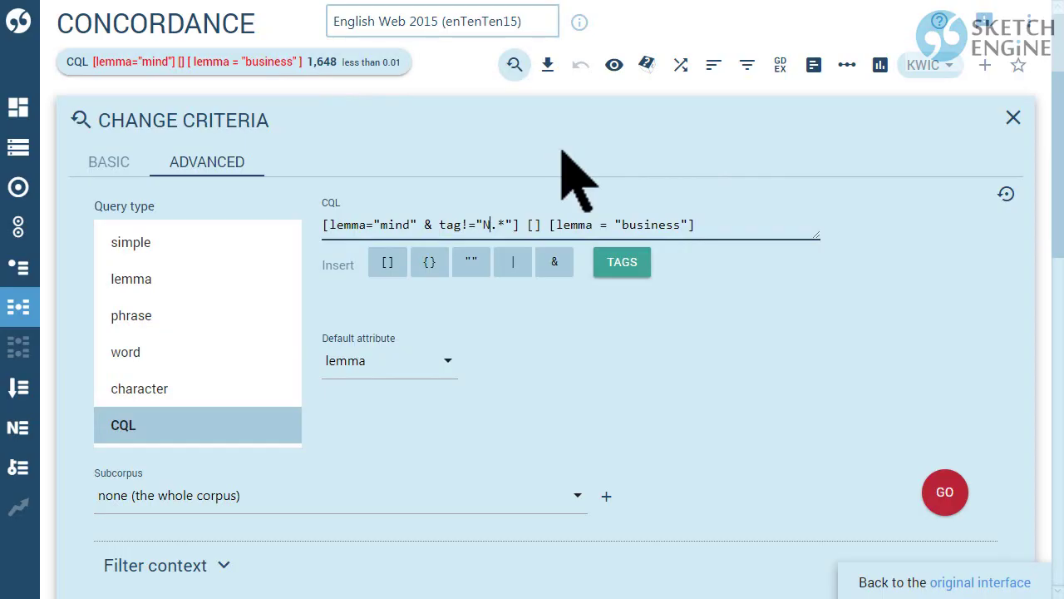
- Fill the empty middle token with the pronoun tag [tag="PP.?"]
left_click(535, 219)
type("tag=")
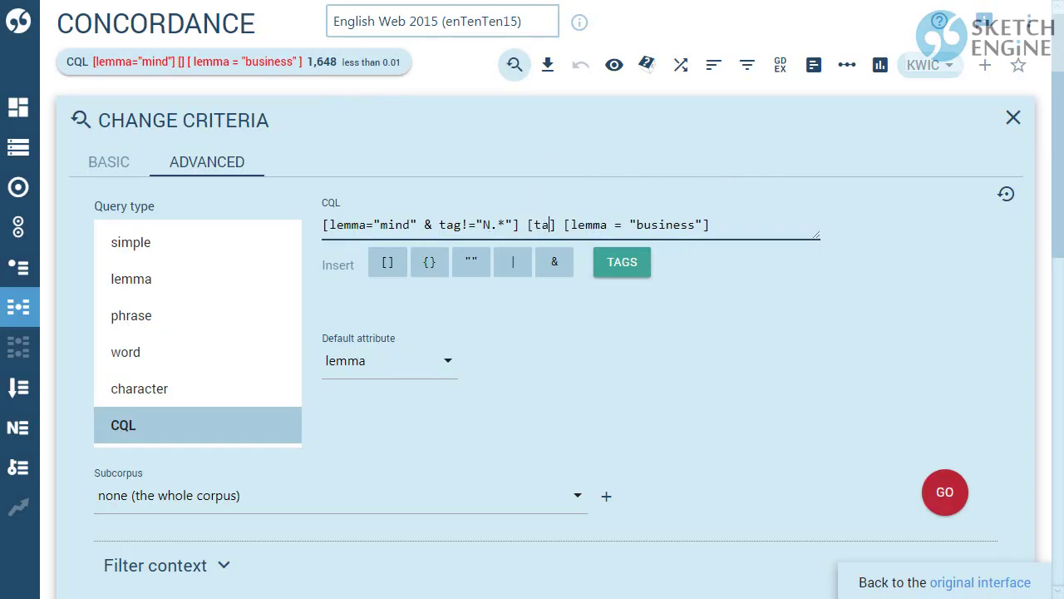
type("\"")
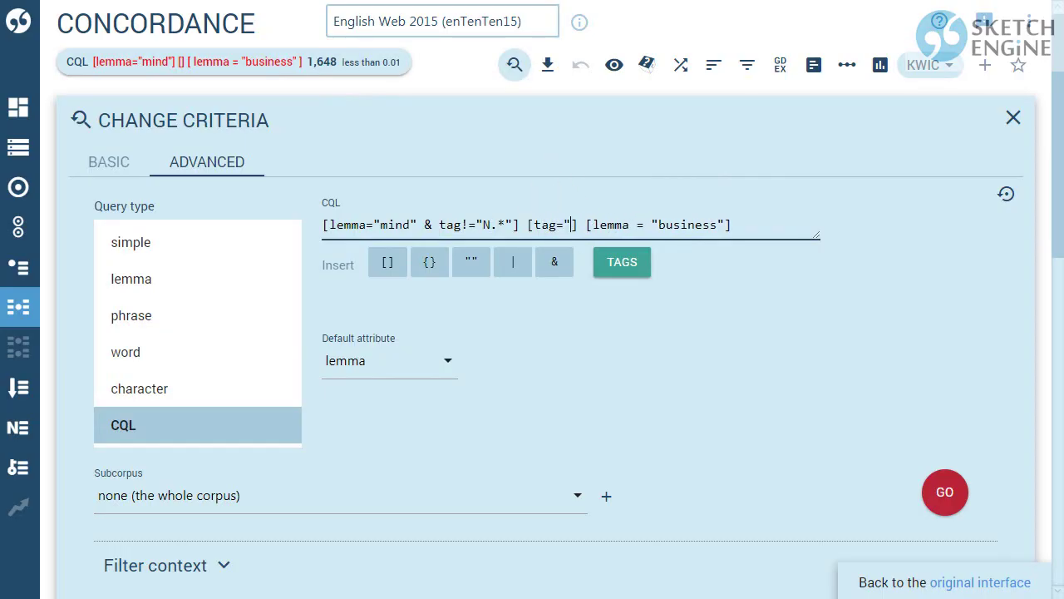
type("\"")
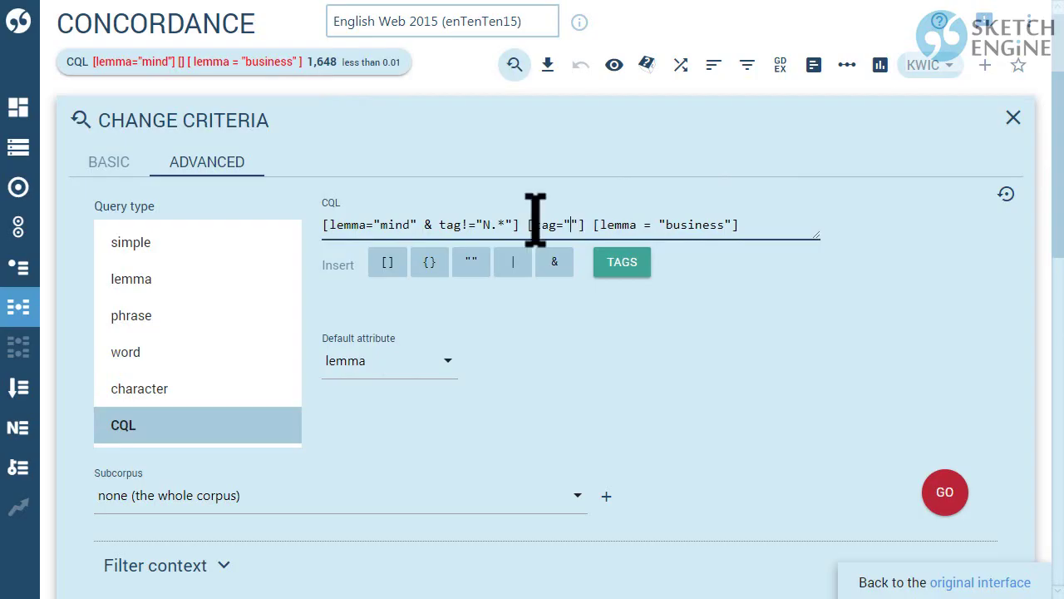
left_click(620, 264)
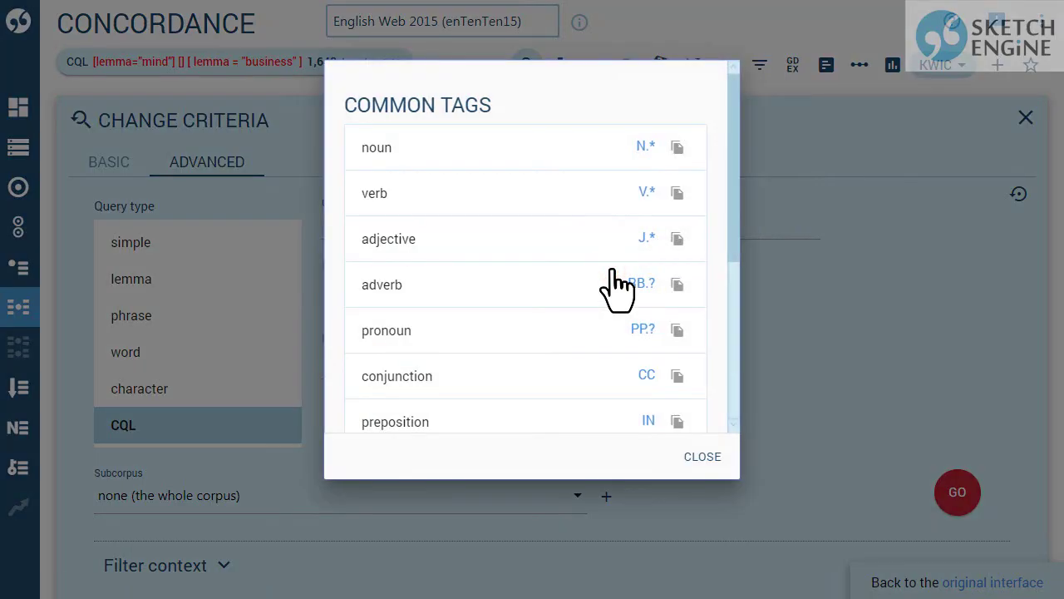
left_click(622, 329)
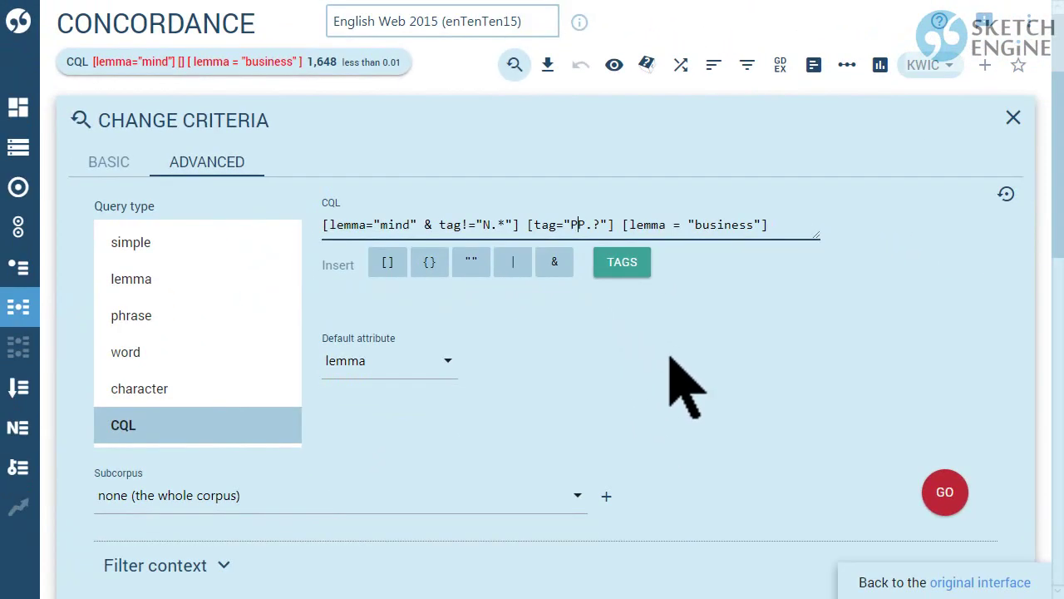
- Run the pronoun query for its 548 hits and reopen the query criteria
left_click(953, 491)
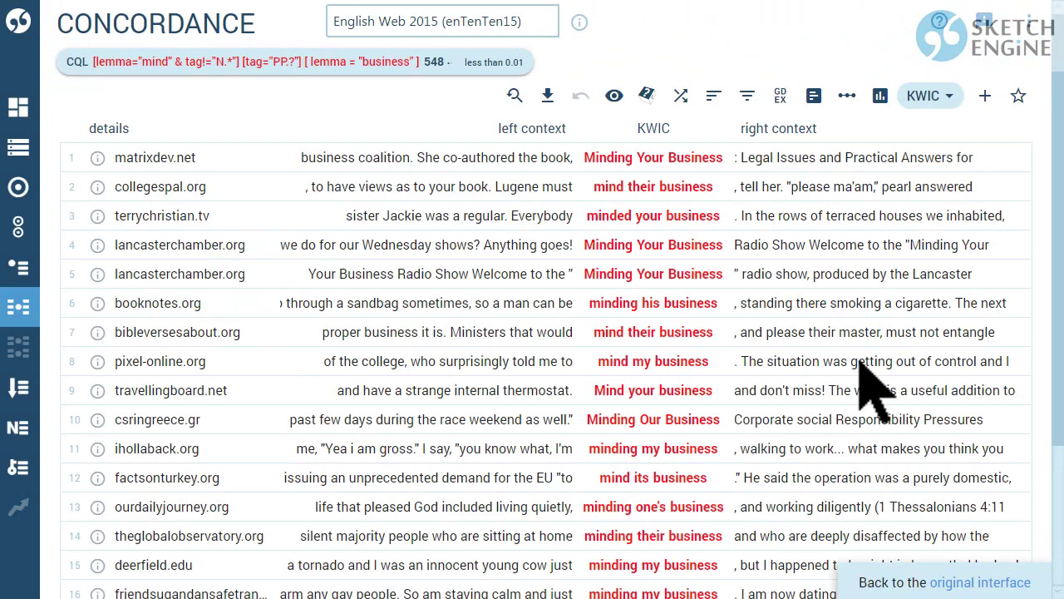
left_click(515, 95)
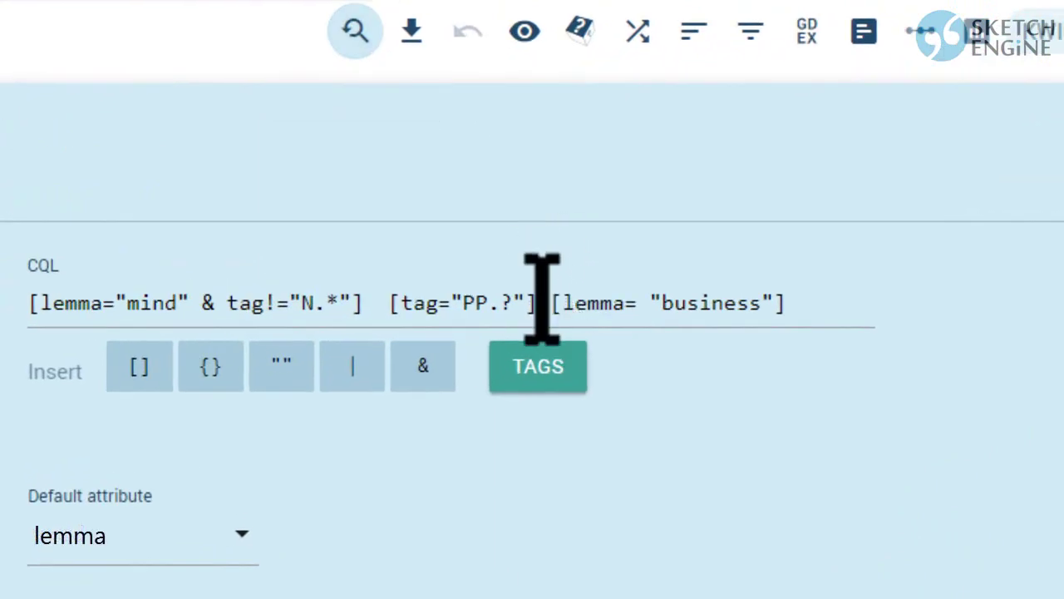
- Insert an optional [lemma="own"]? token after the pronoun token
left_click(541, 300)
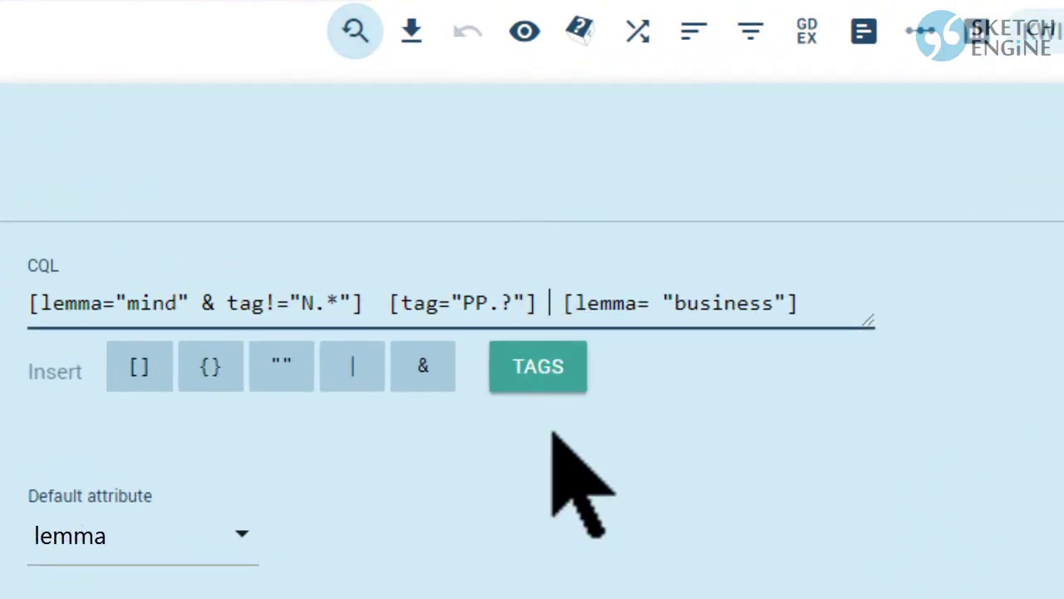
type("[le]")
key("Left")
type("le")
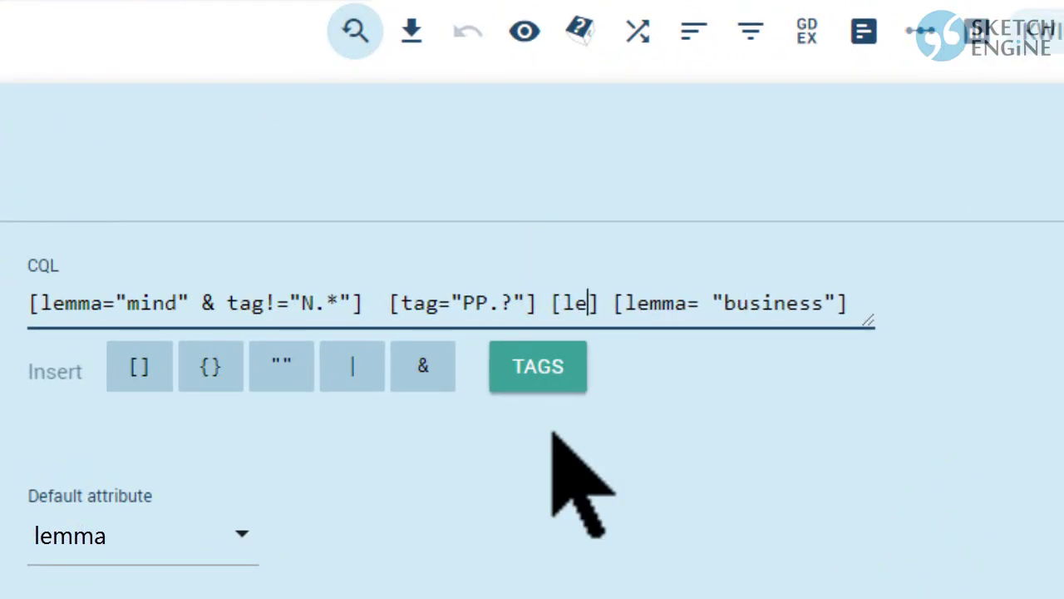
type("mma=\"ow")
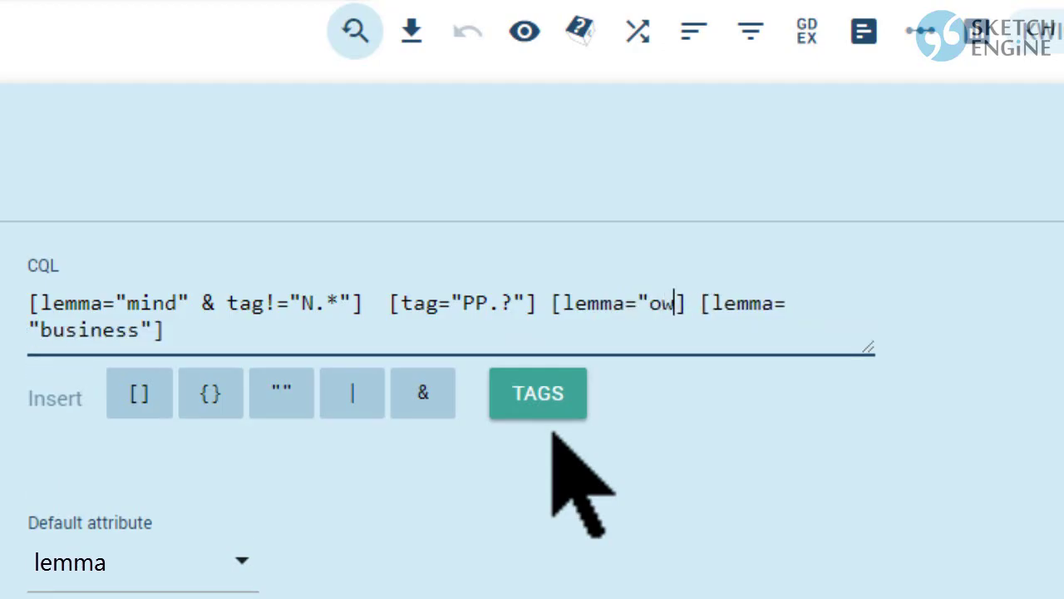
type("n\"")
key("Right")
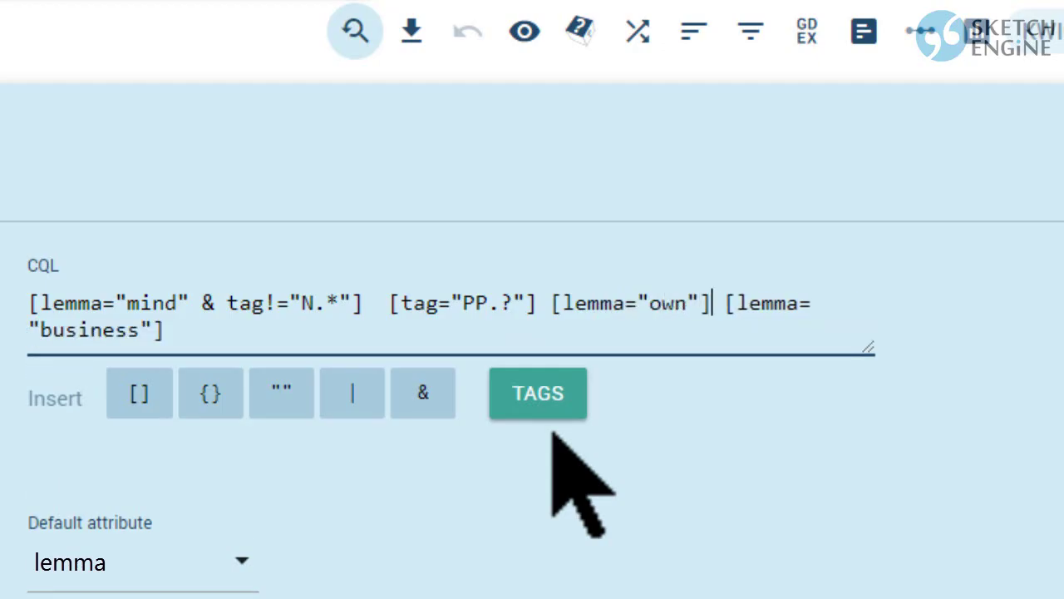
type("?")
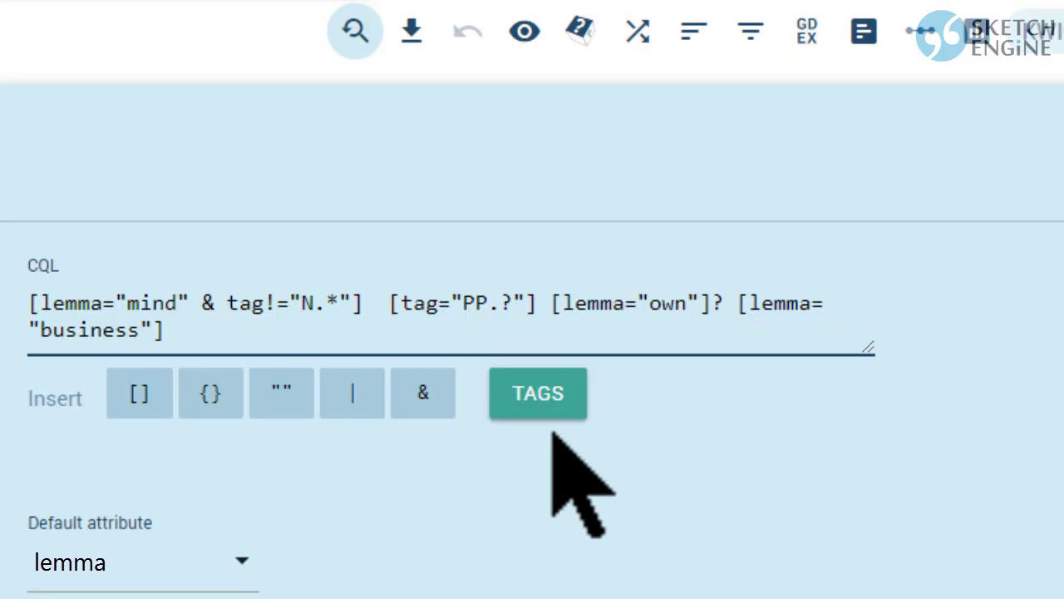
- Change the own and business tokens from lemma to word attributes
double_click(574, 303)
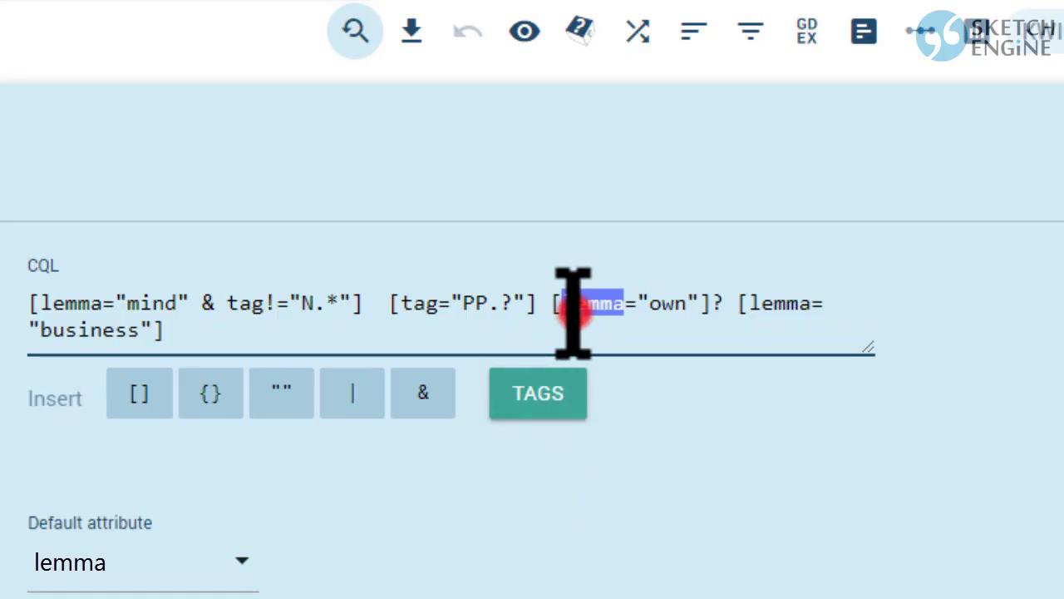
type("word")
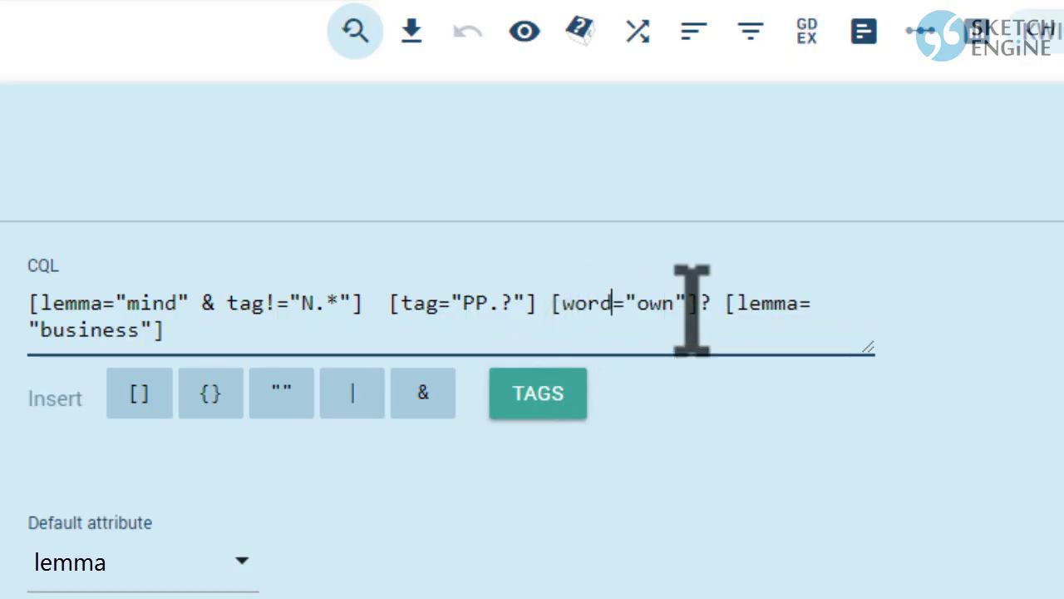
double_click(775, 301)
type("word")
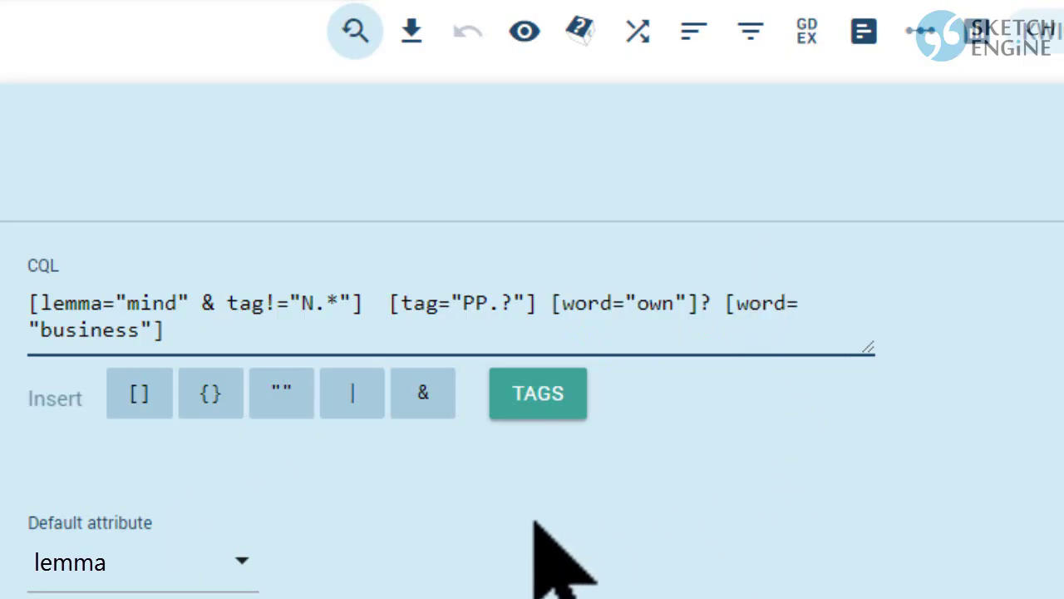
- With default attribute word, shorten the tokens to "own"? "business" and run for 36 hits
left_click(189, 562)
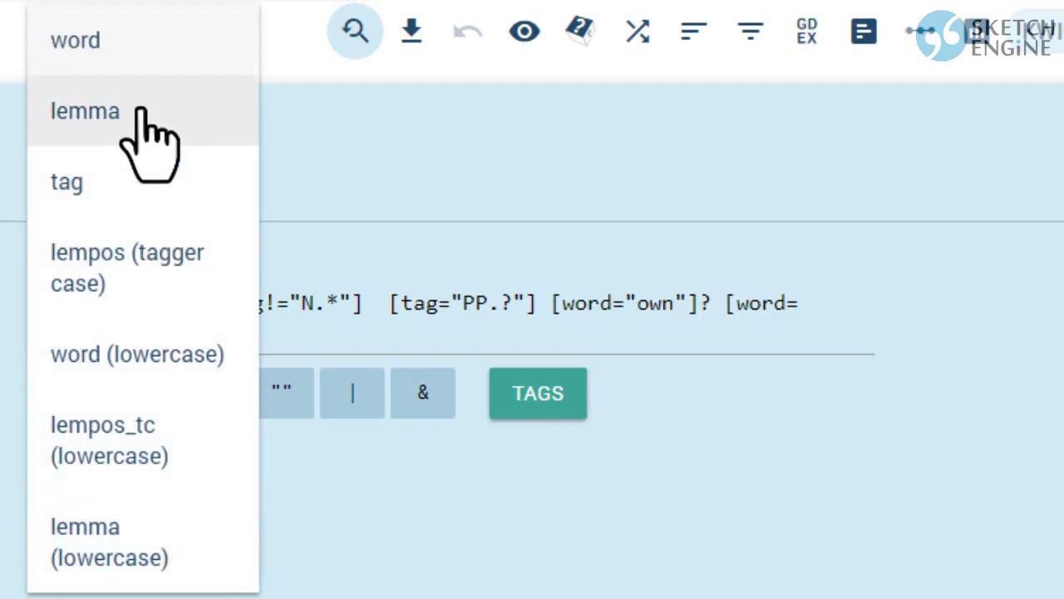
left_click(138, 52)
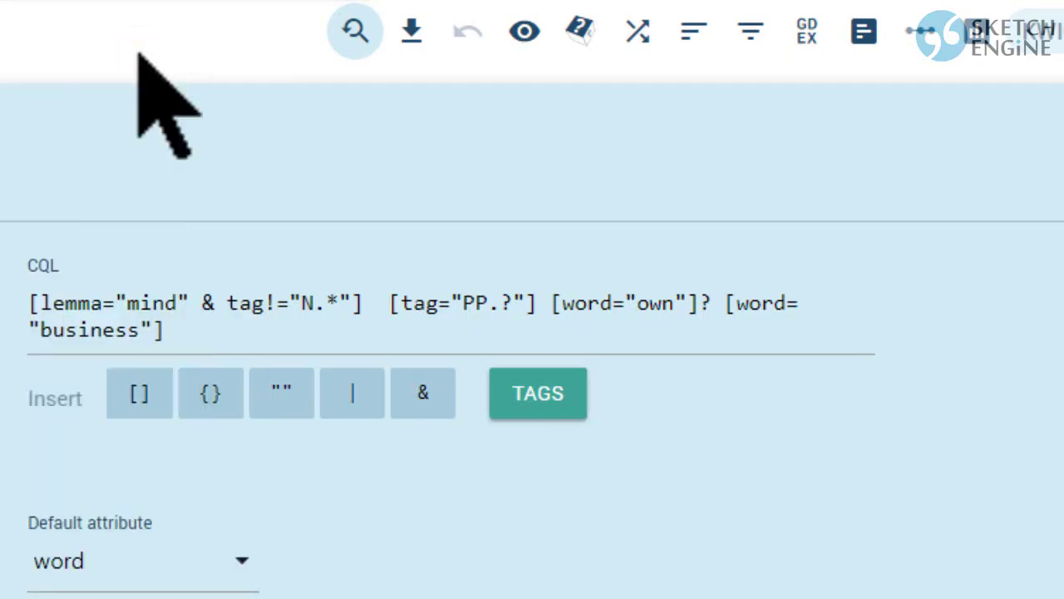
left_click(627, 303)
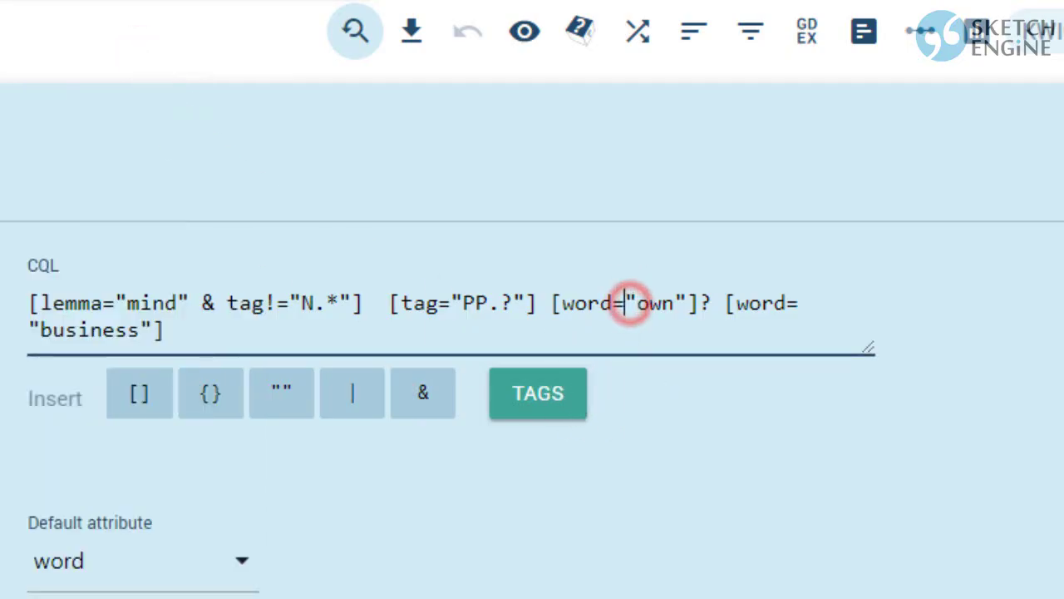
key("BackSpace")
key("BackSpace")
key("BackSpace")
key("BackSpace")
key("BackSpace")
key("BackSpace")
key("Right")
key("Right")
key("Right")
key("Right")
key("Right")
key("Delete")
key("Right")
key("Right")
key("Right")
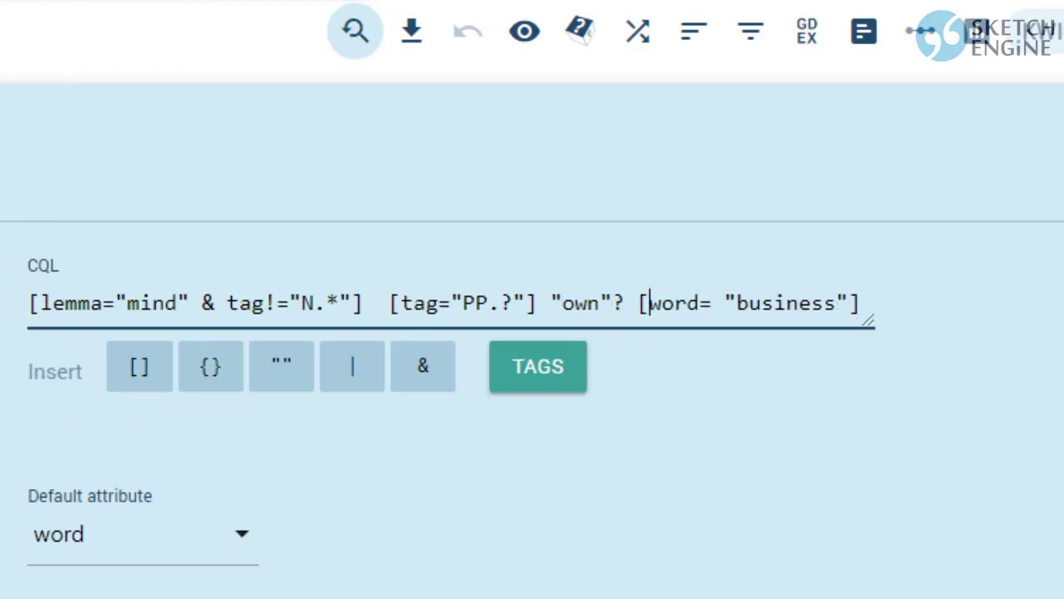
key("BackSpace")
key("Delete")
key("Delete")
key("Delete")
key("Delete")
key("Delete")
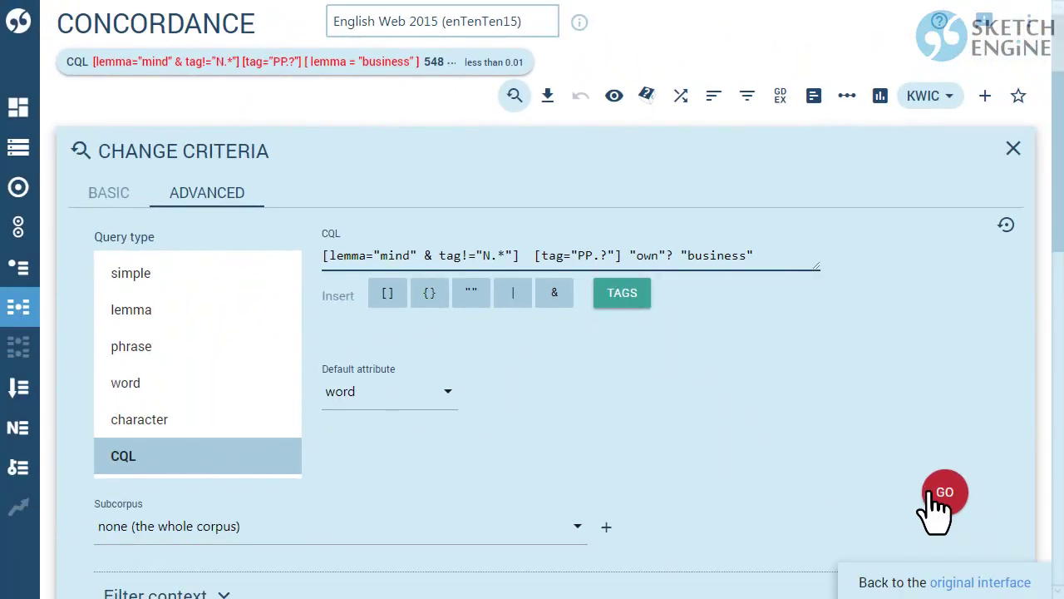
left_click(948, 493)
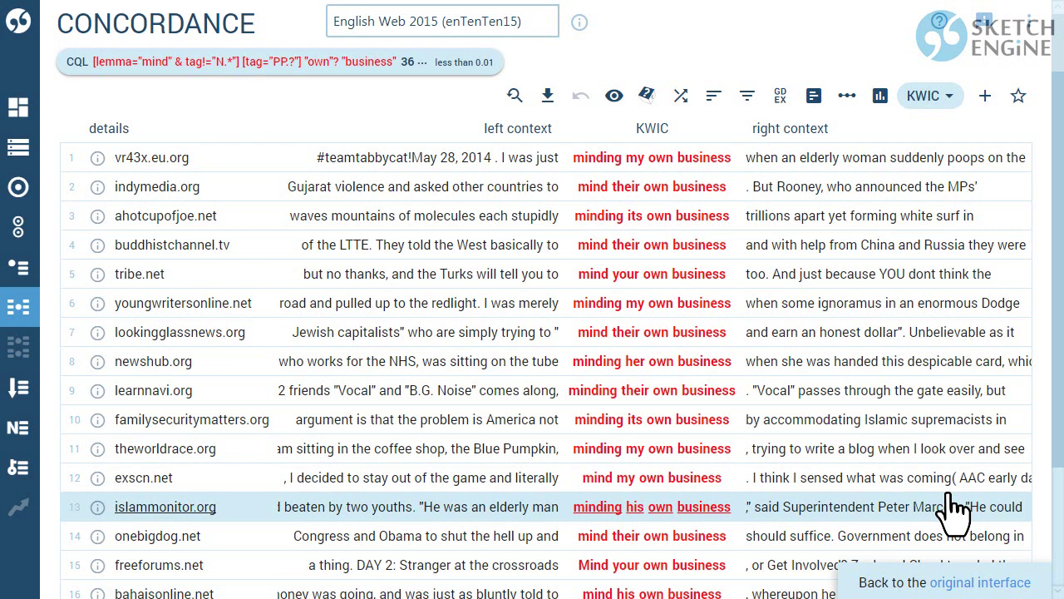
- Review the 36 "minding my own business" hits and reopen the CQL editor
left_click(516, 95)
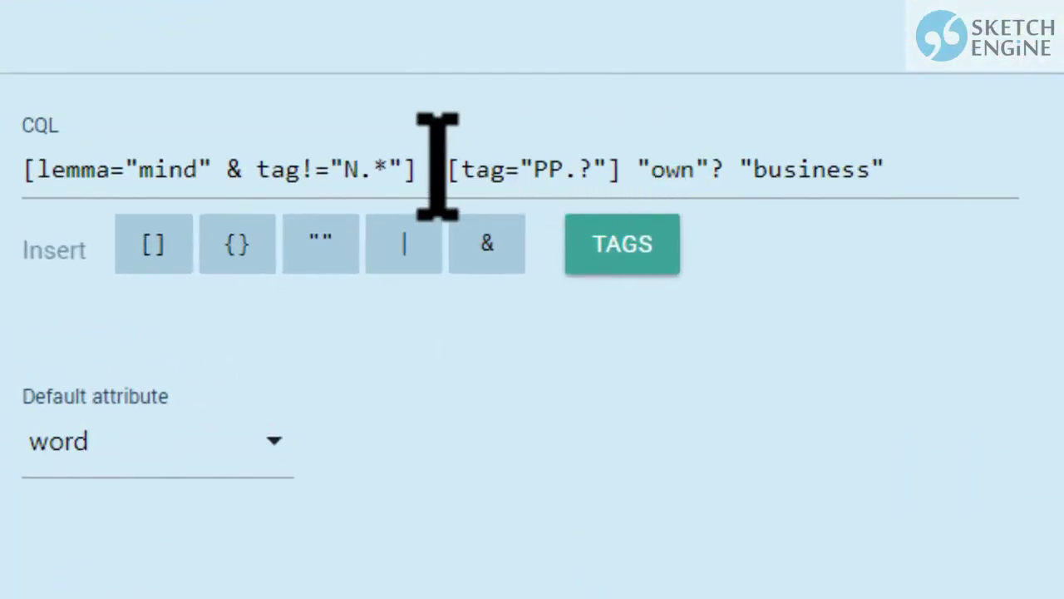
- Replace [tag="PP.?"] "own"? with []{0,3} and rerun, getting 5,633 hits
left_click_drag(438, 167, 723, 167)
type("[]")
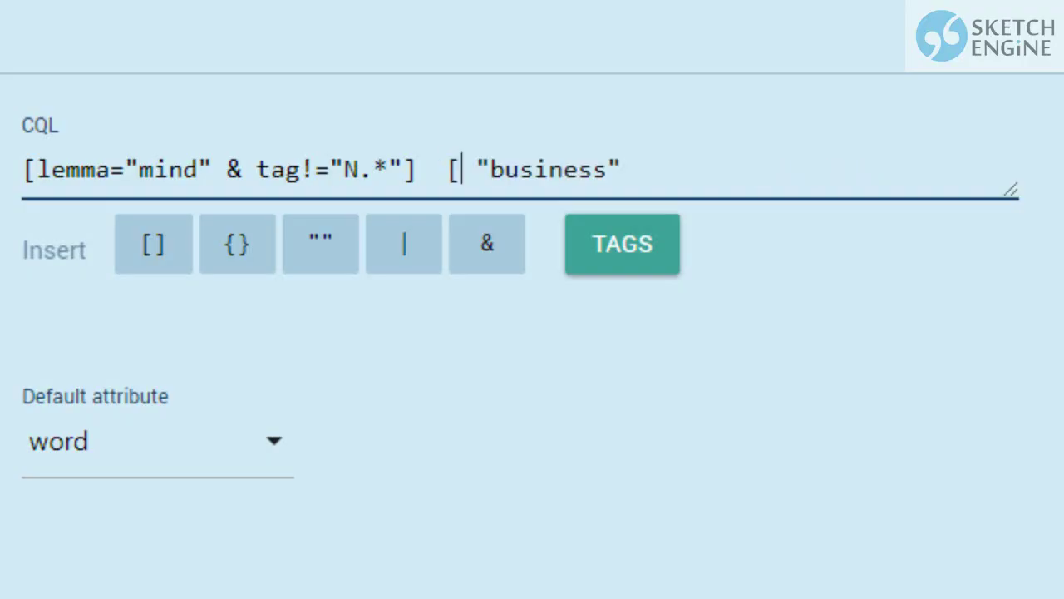
type("{}")
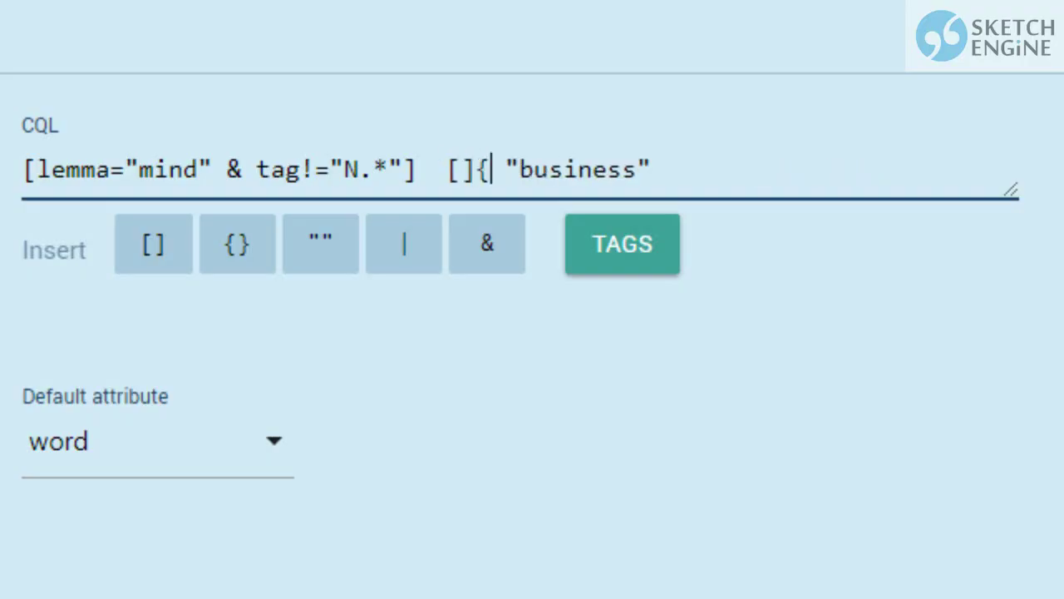
key("Left")
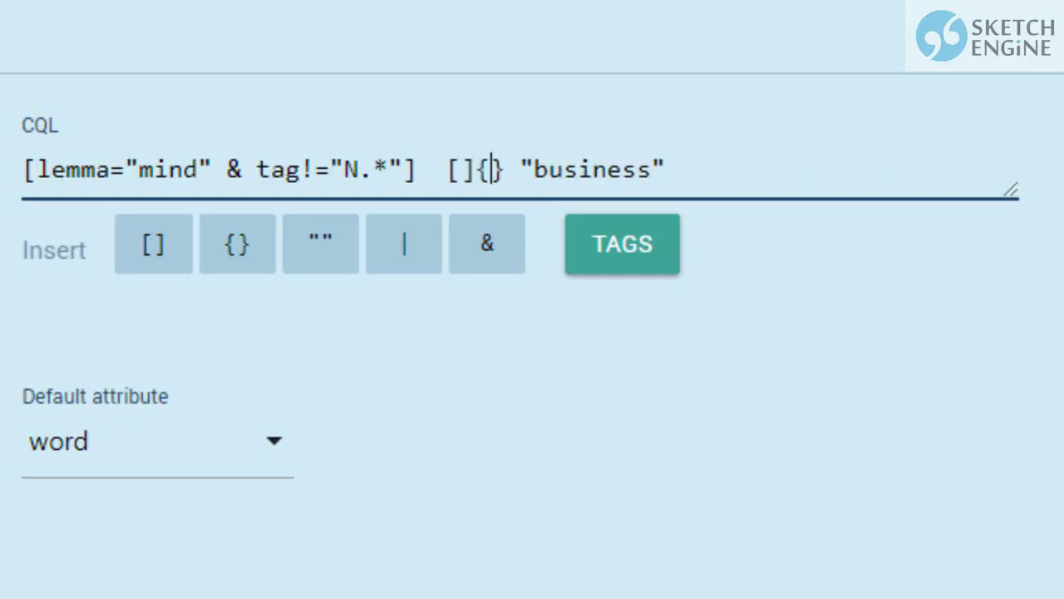
type("0,3")
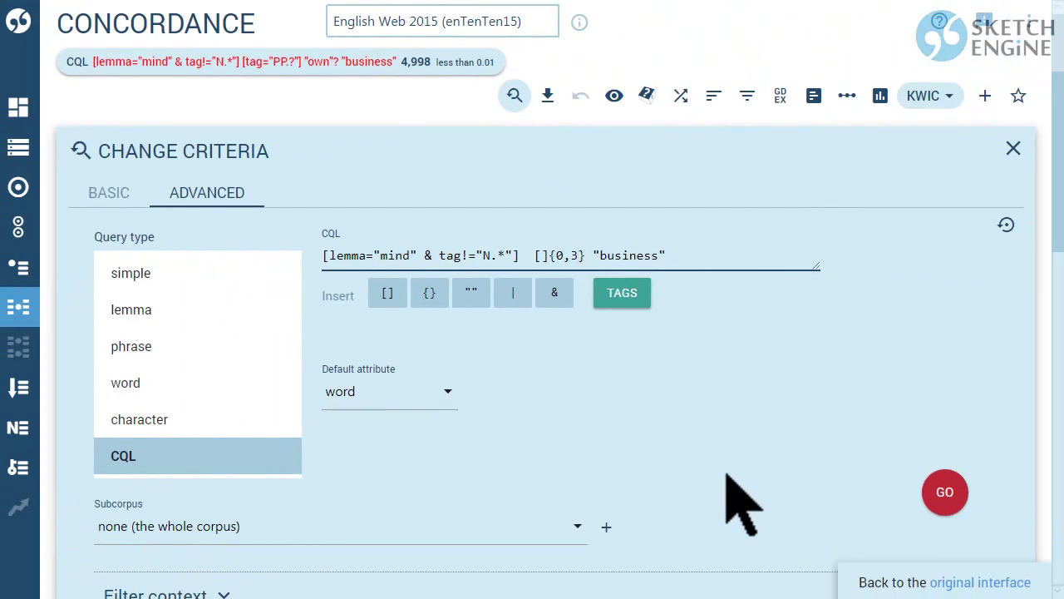
left_click(946, 493)
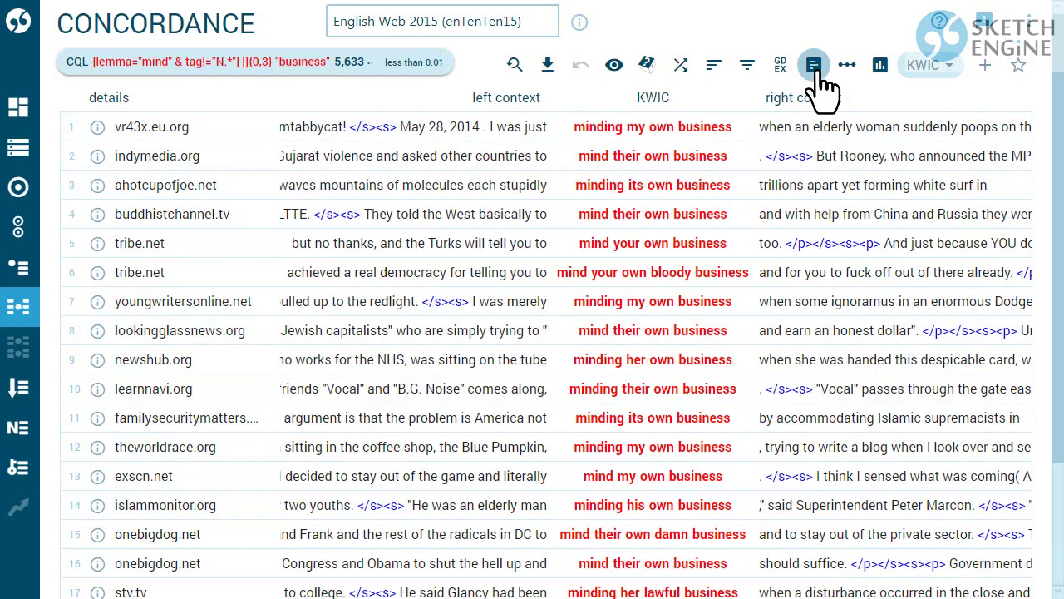
- Generate a KWIC lemma frequency list for the 5,693-hit gap query
left_click(815, 66)
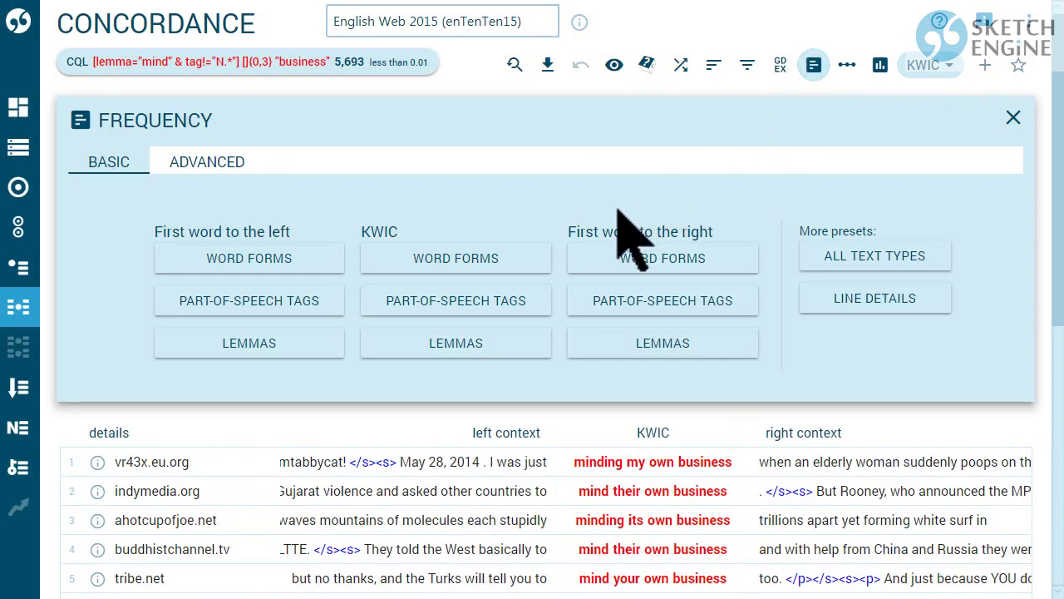
left_click(462, 338)
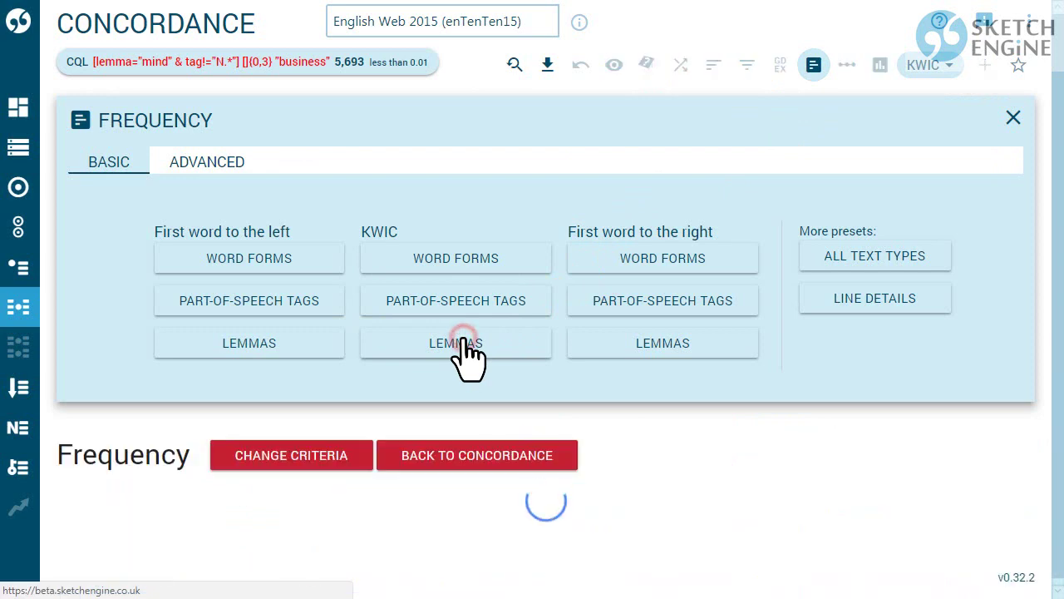